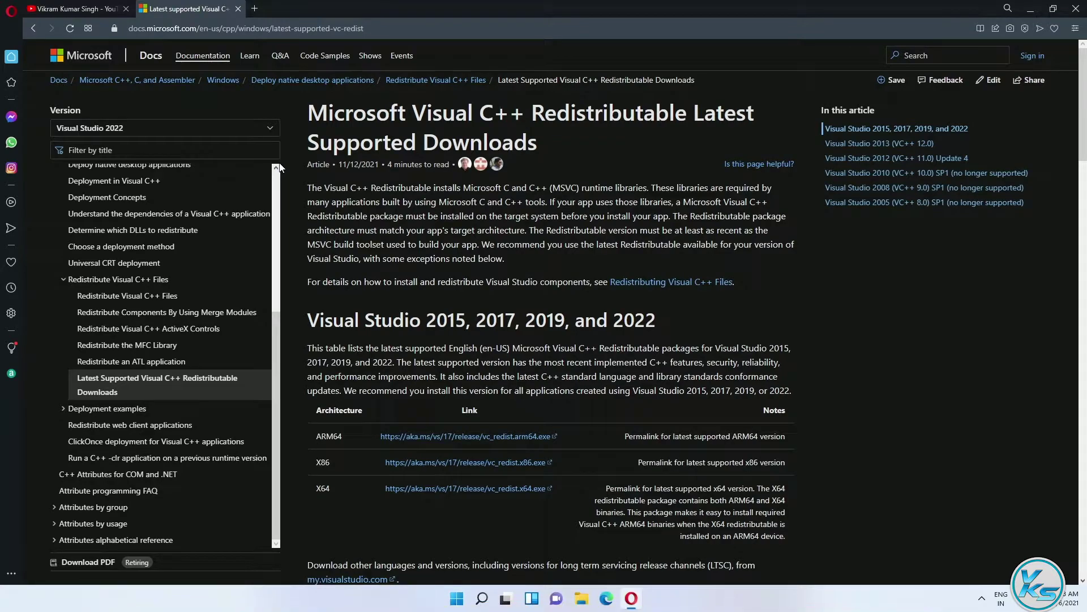
Download the x86 Visual C++ 2015–2022 redistributable from the Microsoft Docs page and save it to the Desktop as VC_redist.x86
click(350, 29)
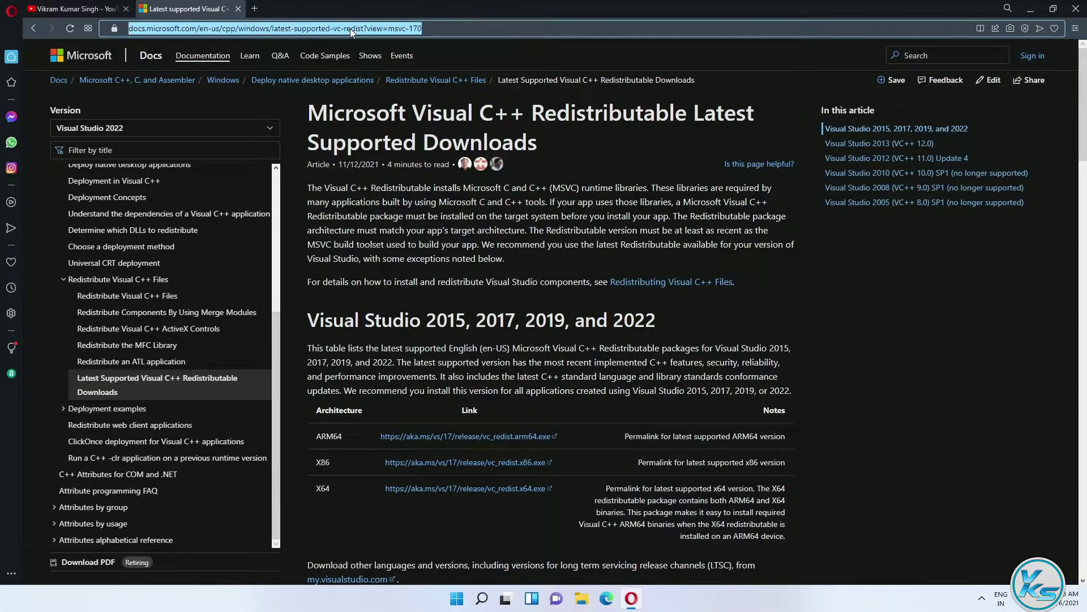
scroll(431, 182, down, 1)
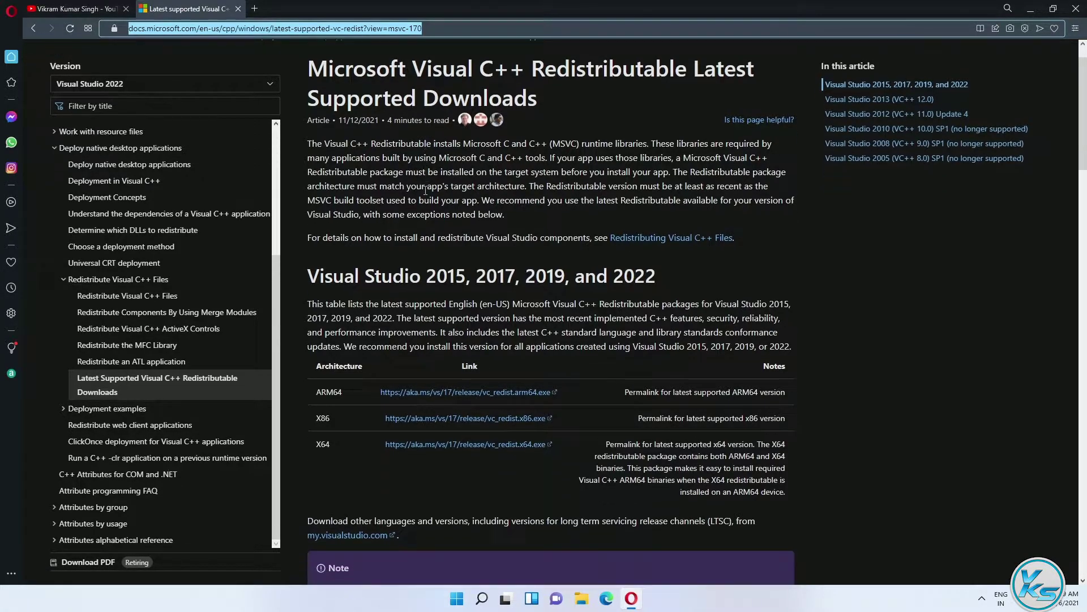
scroll(426, 191, down, 1)
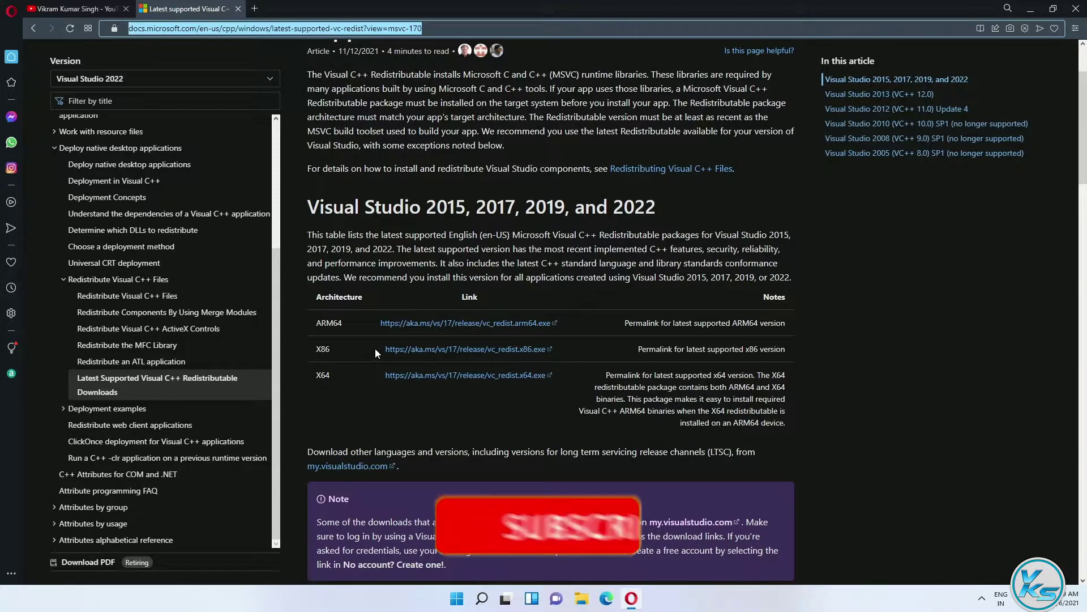
scroll(374, 347, down, 1)
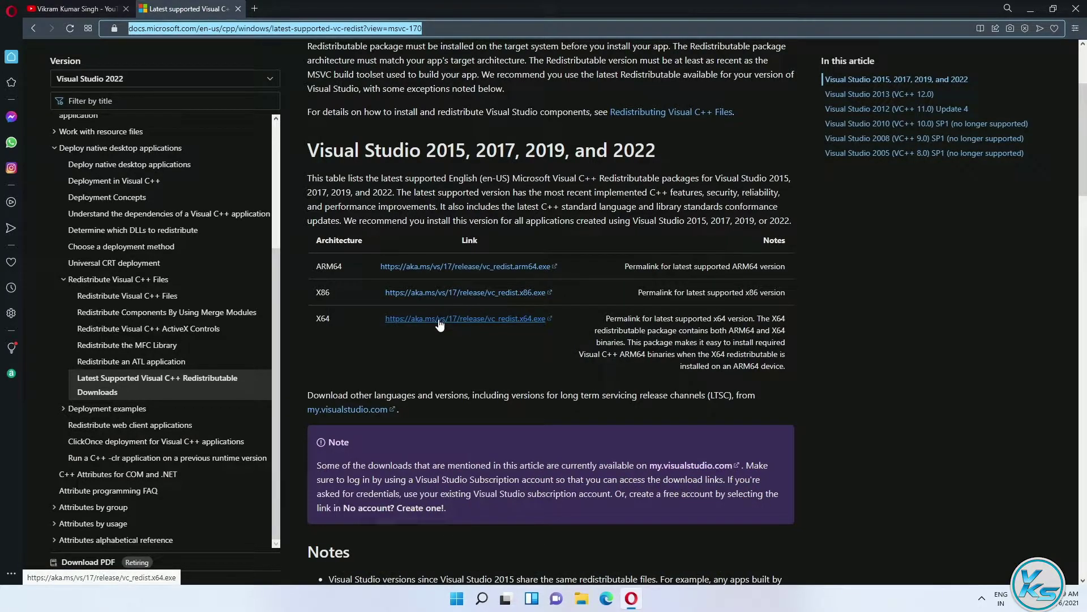
right_click(411, 297)
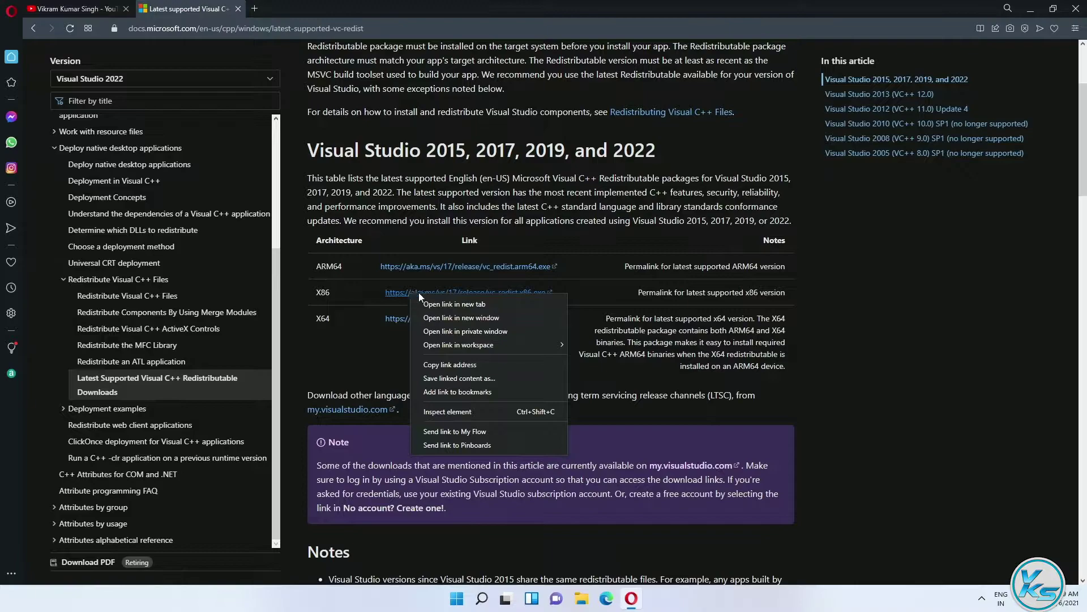
click(445, 305)
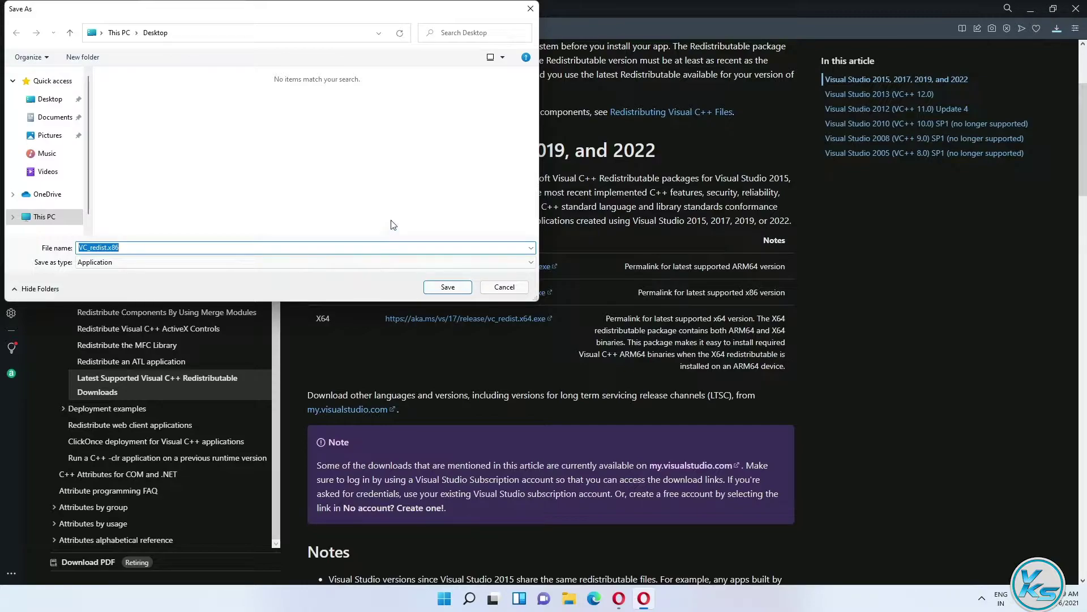
click(447, 287)
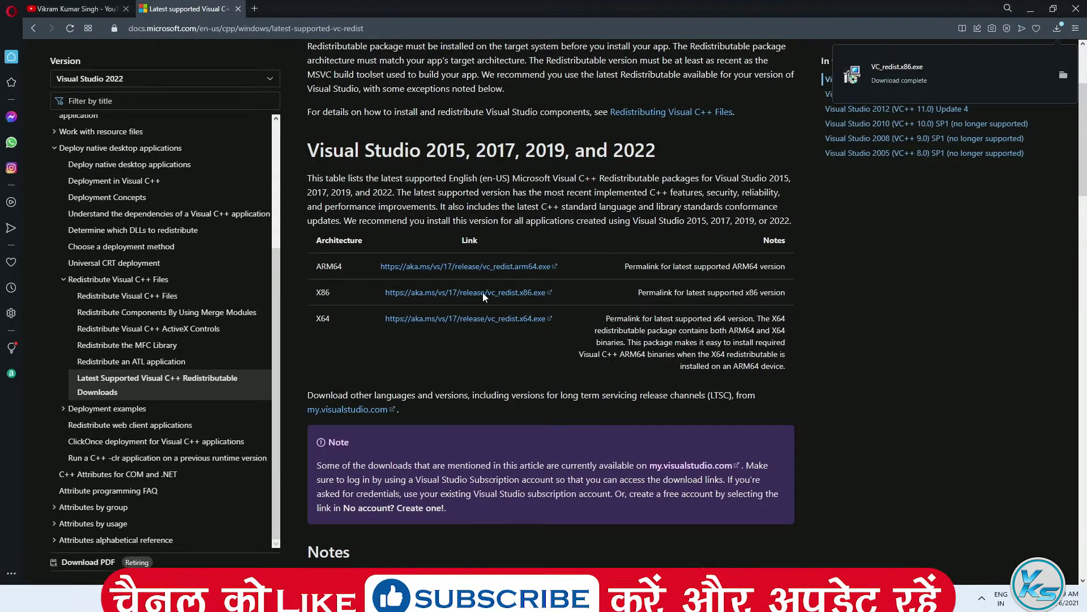
Download the x64 Visual C++ redistributable from the same table and save it to the Desktop as VC_redist.x64
right_click(429, 327)
click(459, 334)
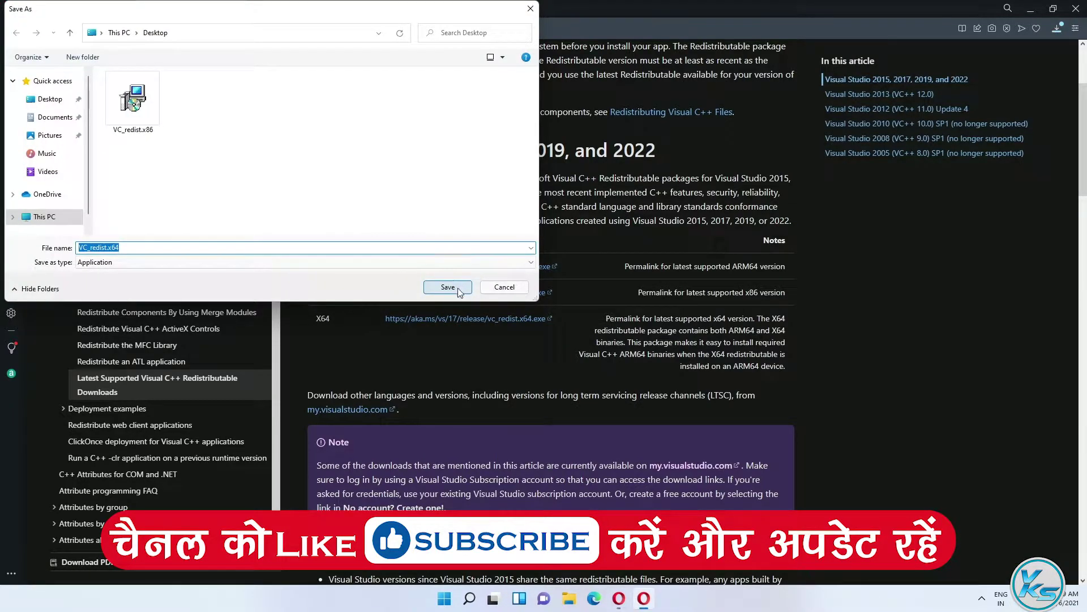
click(457, 287)
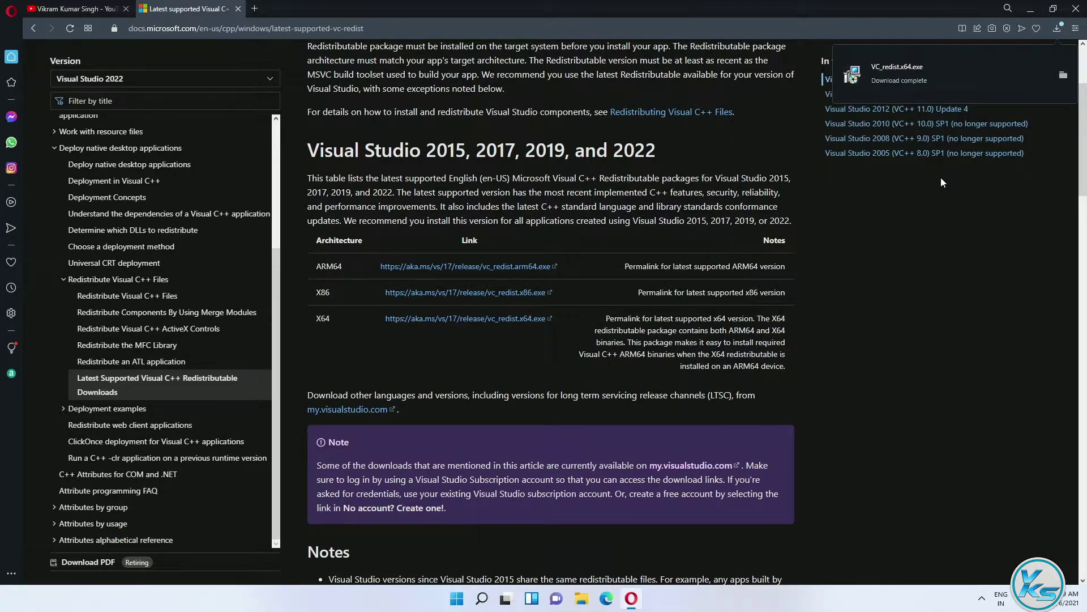
Minimize the browser and place the VC_redist.x86 and VC_redist.x64 installers side by side on an empty area of the desktop
click(1031, 8)
drag(39, 357, 225, 97)
drag(241, 136, 315, 76)
click(240, 134)
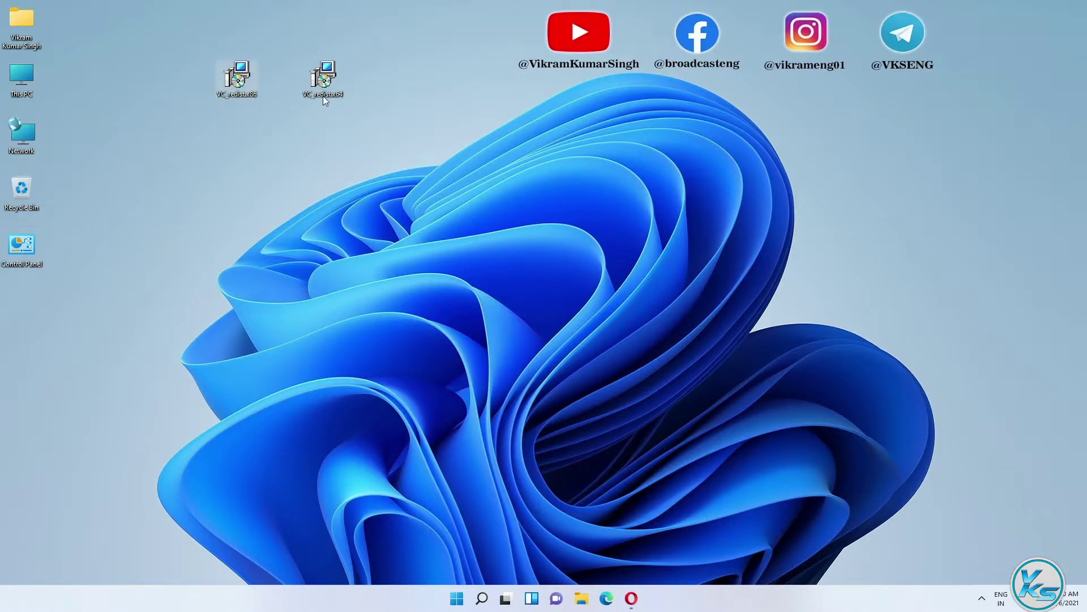
drag(379, 119, 247, 130)
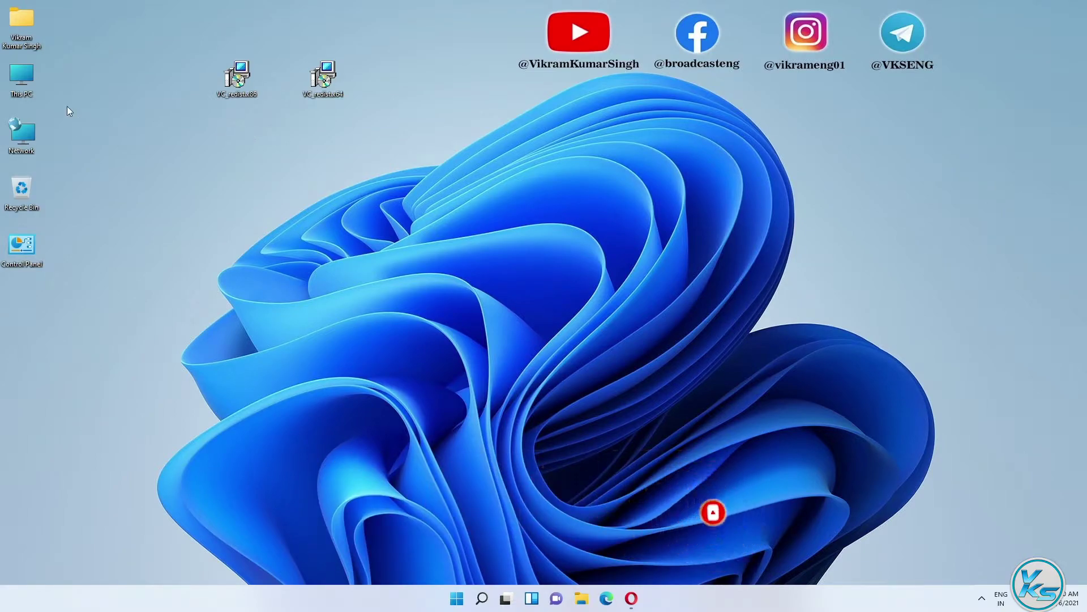
Examine the system type in This PC's properties to see which Windows architecture is installed, and close the window
right_click(24, 79)
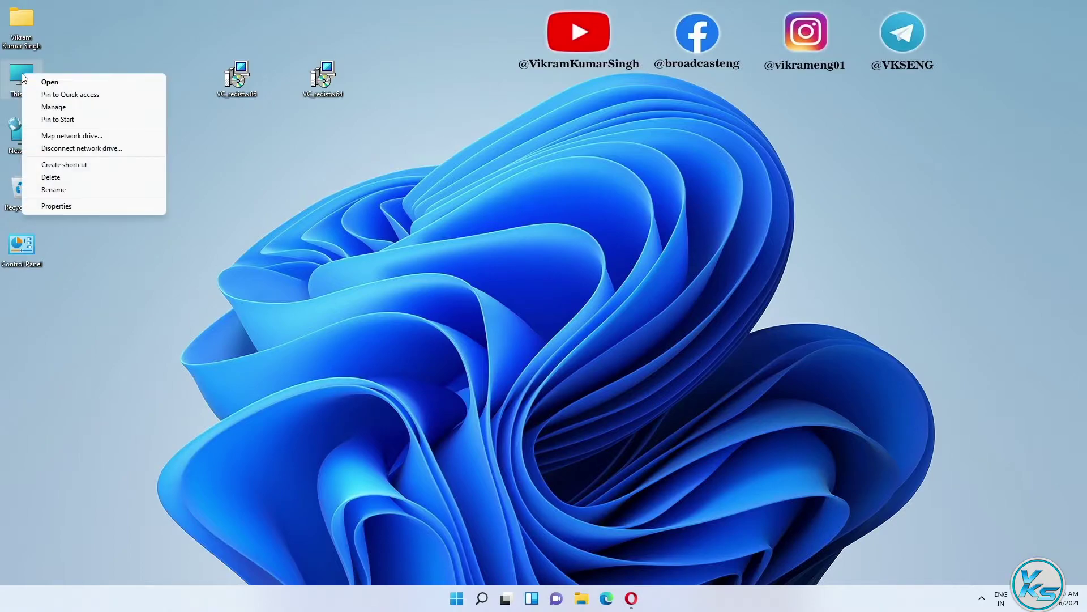
click(101, 206)
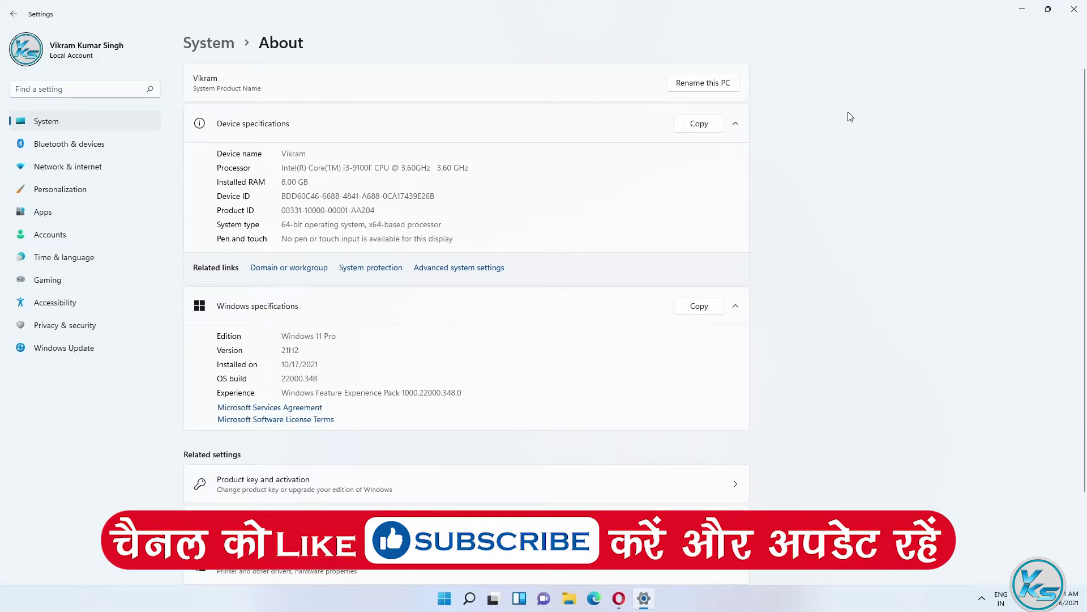
click(1075, 13)
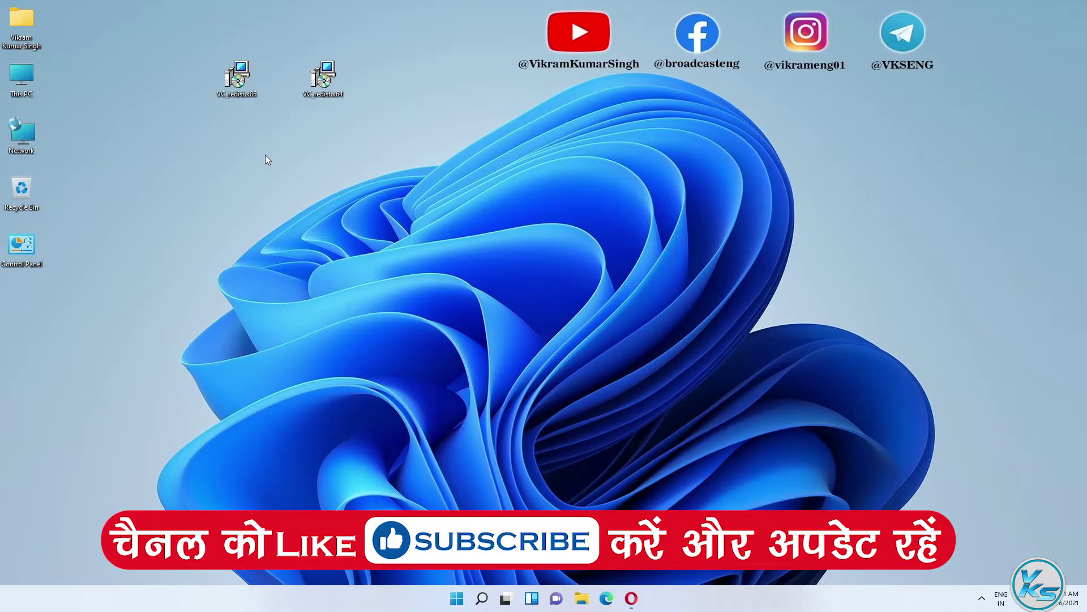
Unblock the VC_redist.x64 installer in its file properties and apply the change
right_click(321, 80)
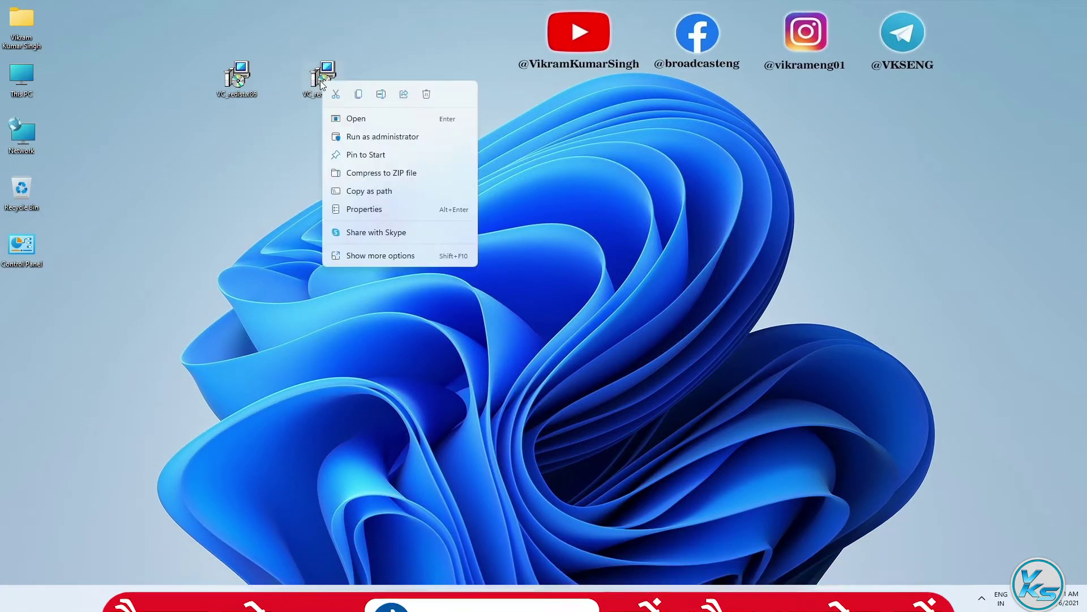
click(360, 213)
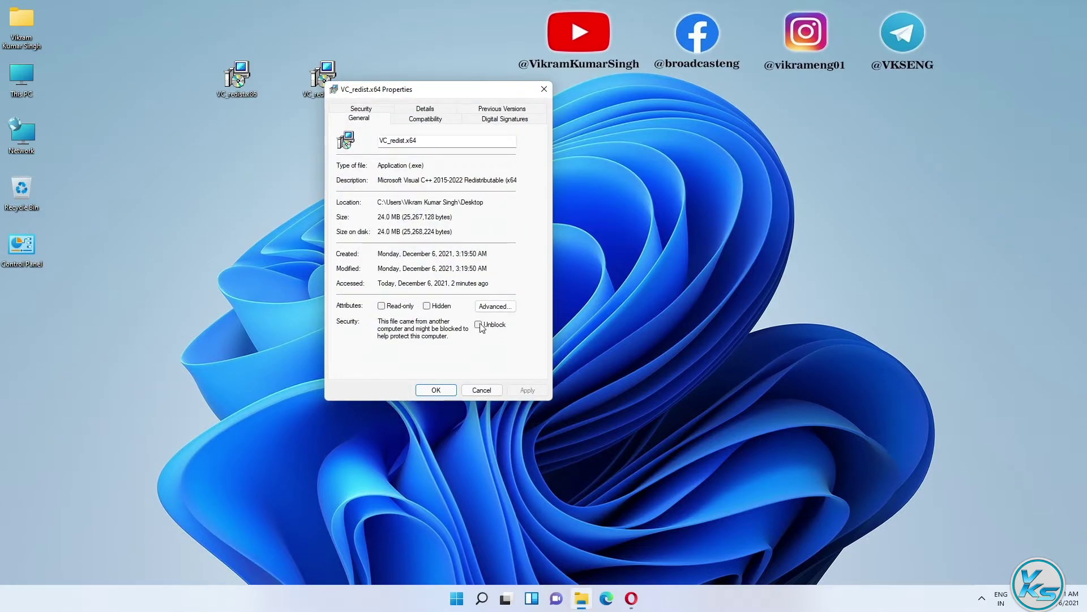
click(529, 391)
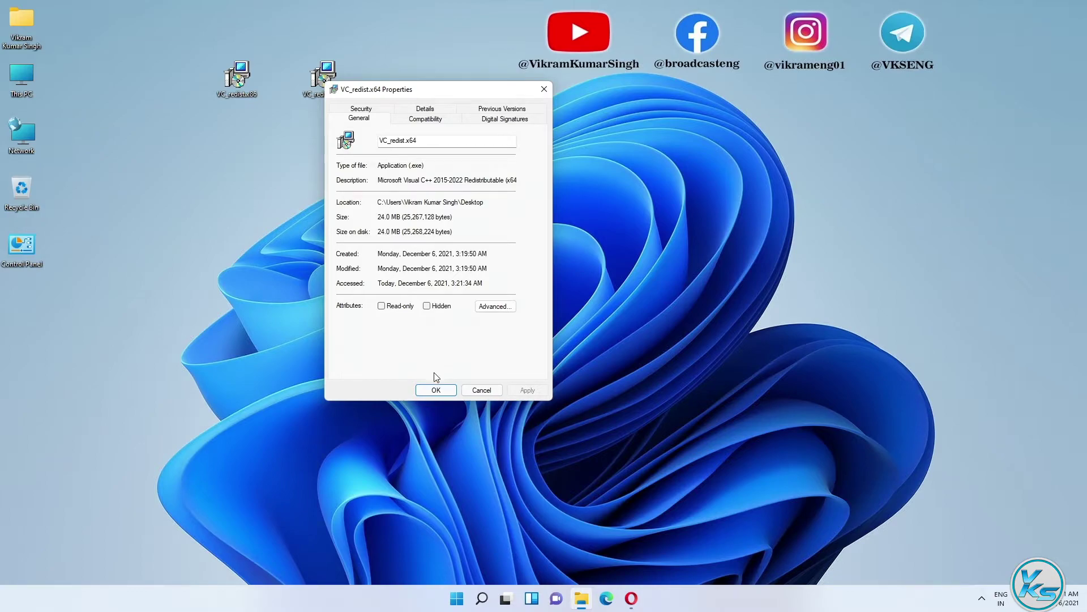
click(437, 390)
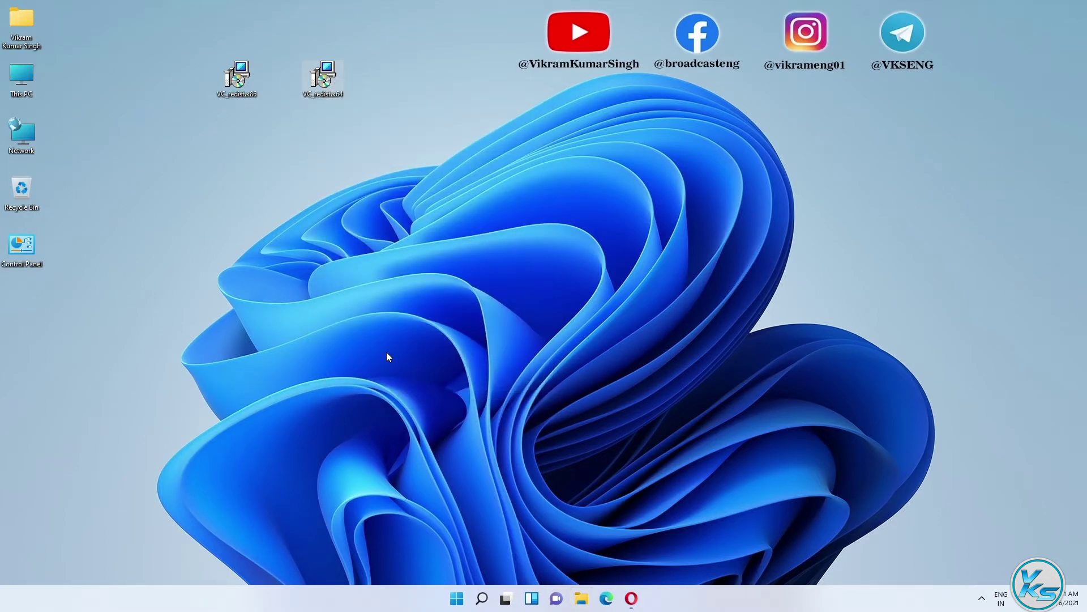
Unblock the VC_redist.x86 installer in its file properties and apply the change
right_click(232, 79)
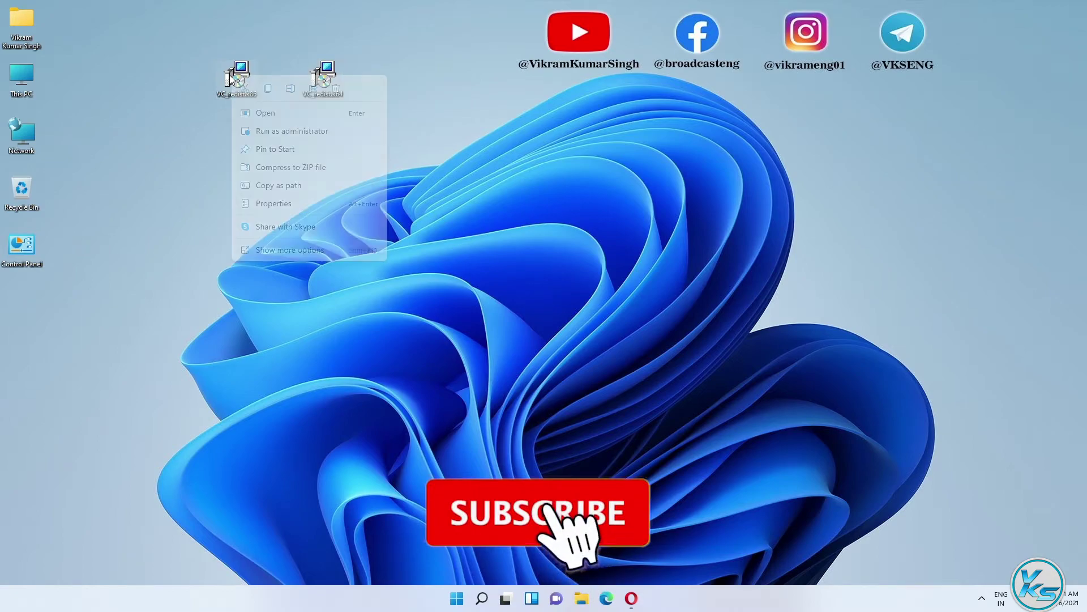
click(290, 205)
click(388, 319)
click(438, 386)
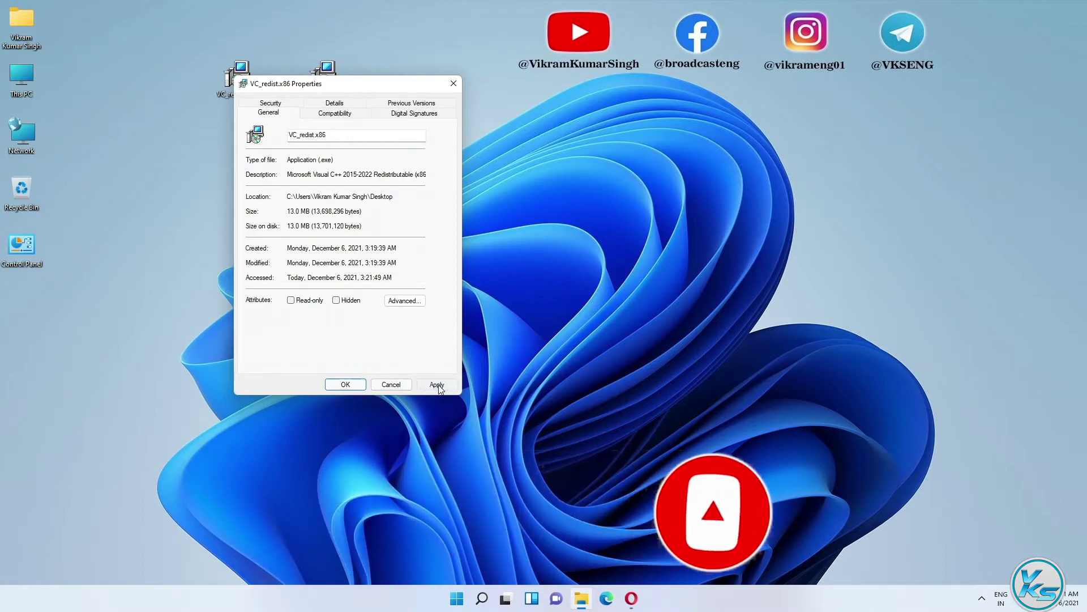
click(346, 385)
click(226, 230)
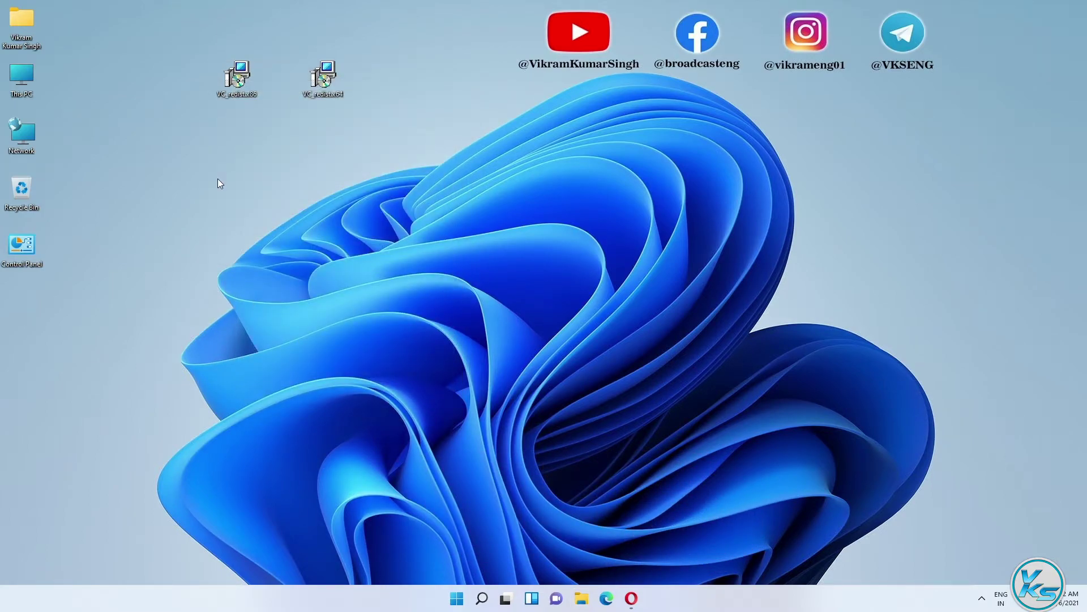
Install the x86 Visual C++ redistributable as administrator, agreeing to the license terms, and close the setup window
right_click(236, 80)
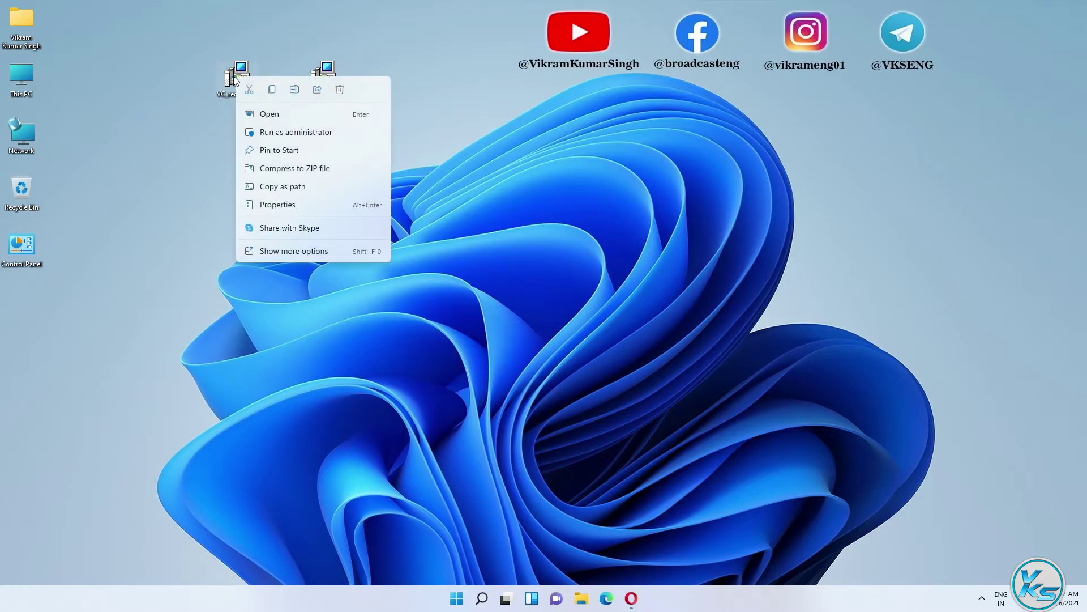
click(281, 134)
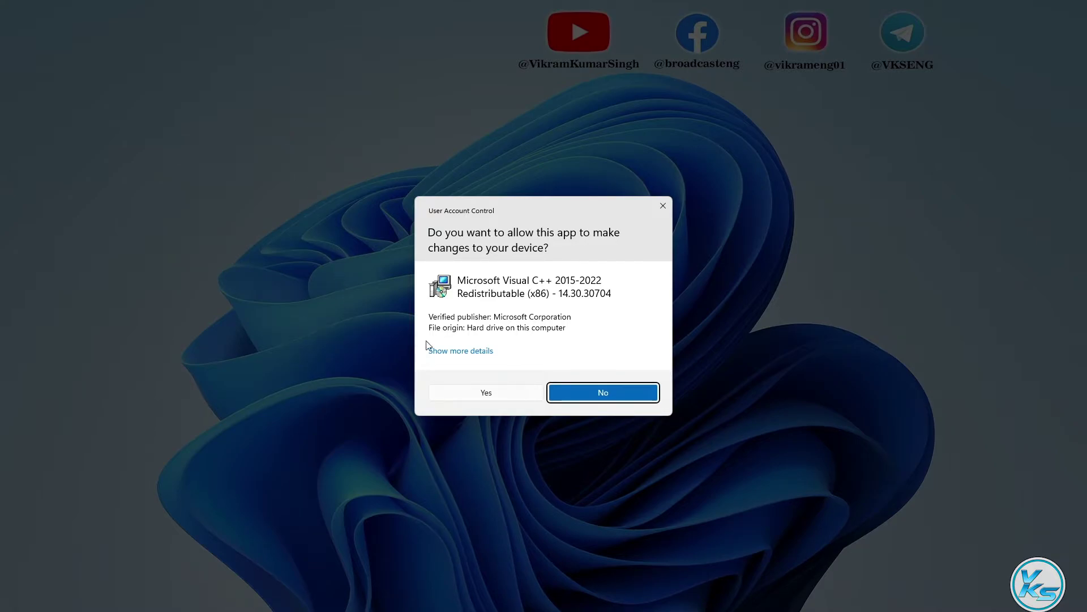
click(481, 392)
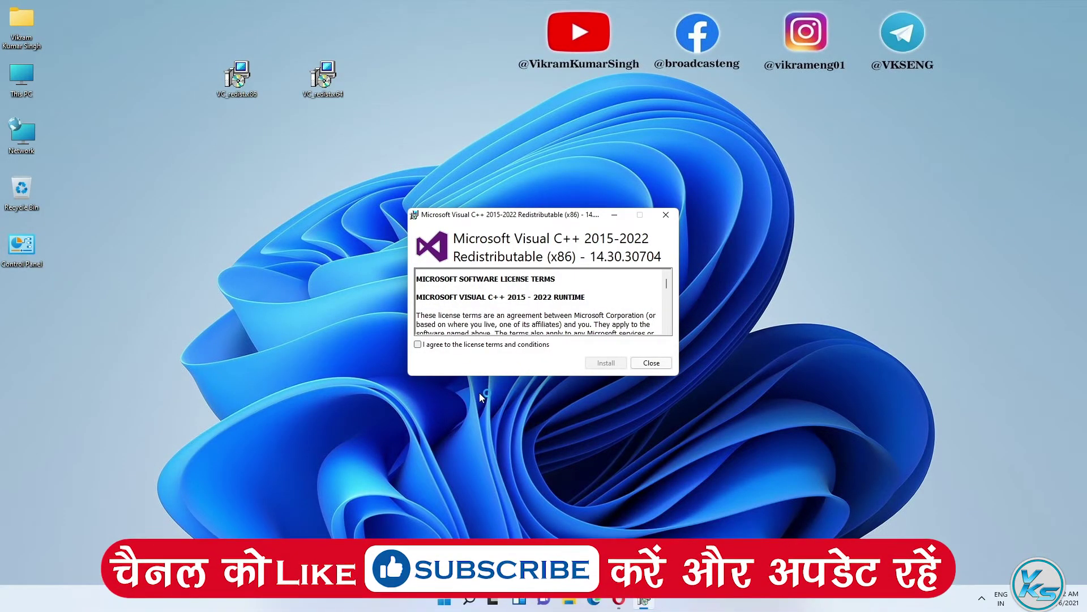
click(422, 348)
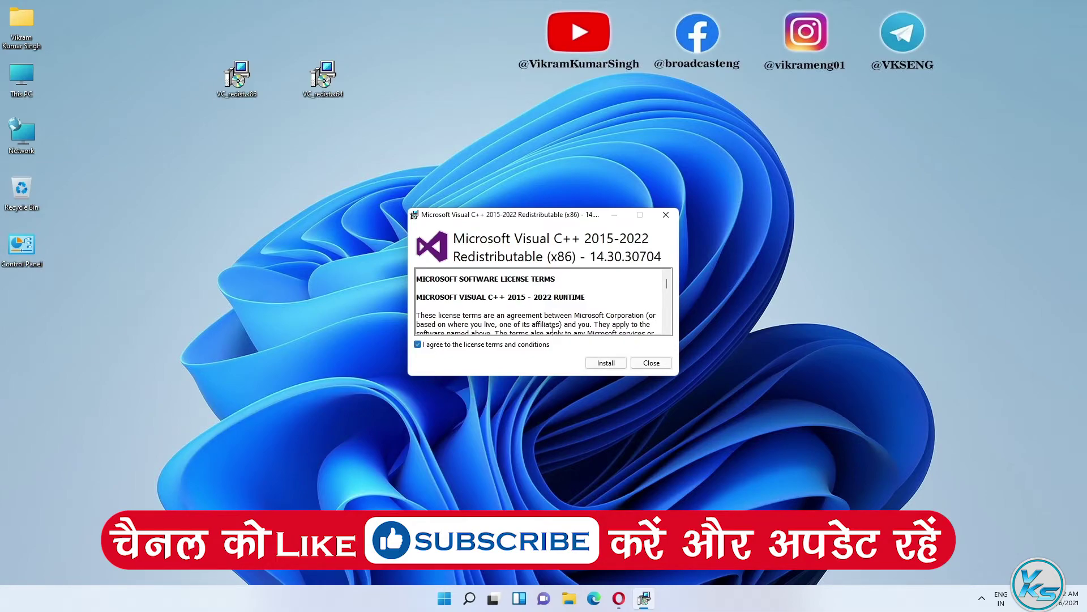
click(604, 363)
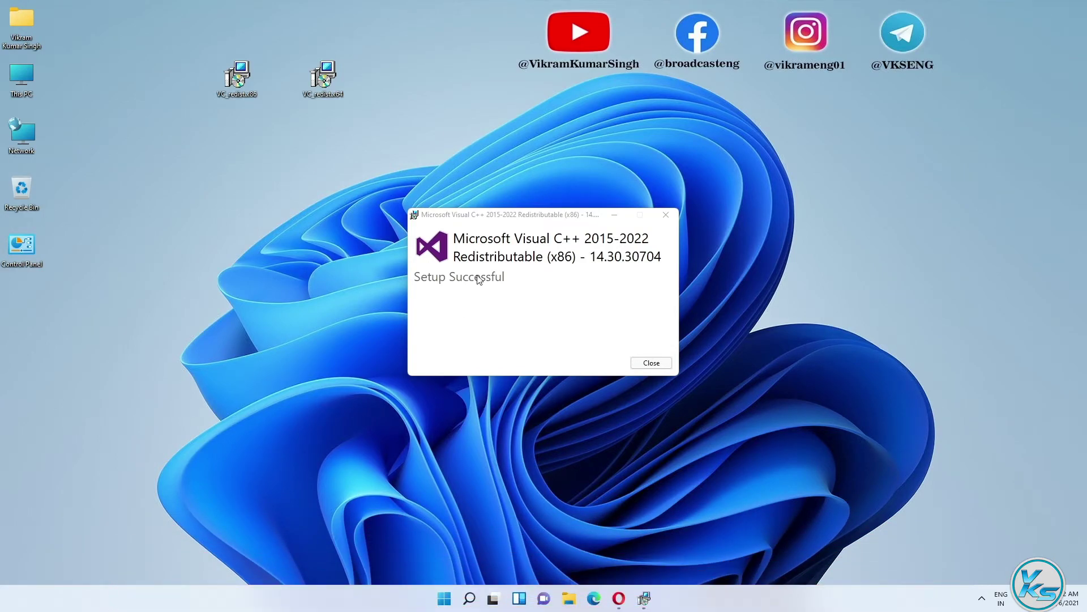
click(651, 363)
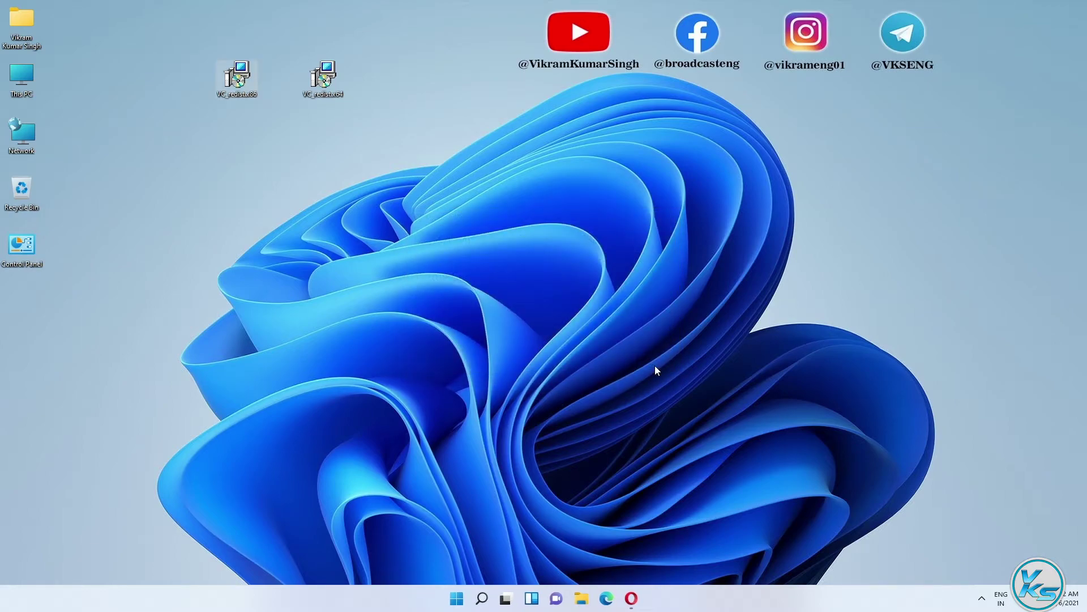
Run the VC_redist.x64 installer as administrator, agree to the license terms and install the x64 redistributable
right_click(319, 75)
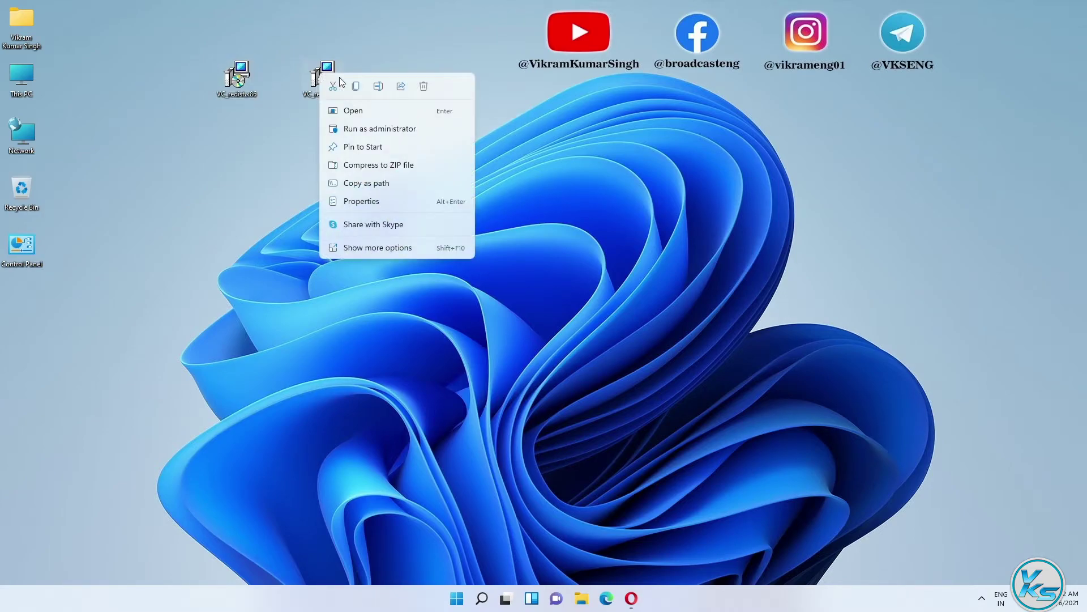
click(373, 128)
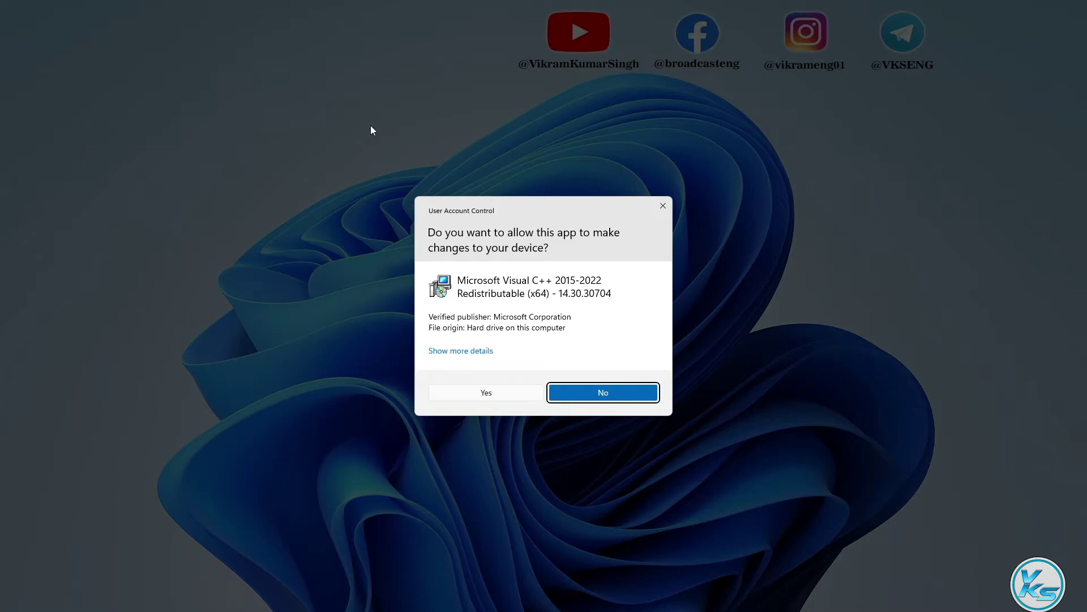
click(495, 392)
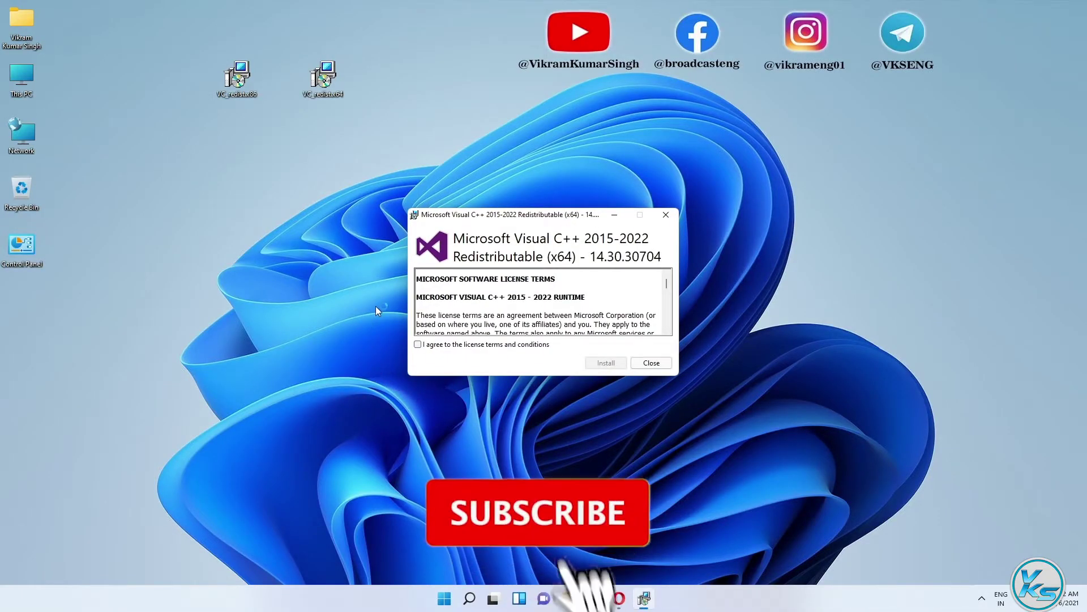
click(420, 345)
click(593, 362)
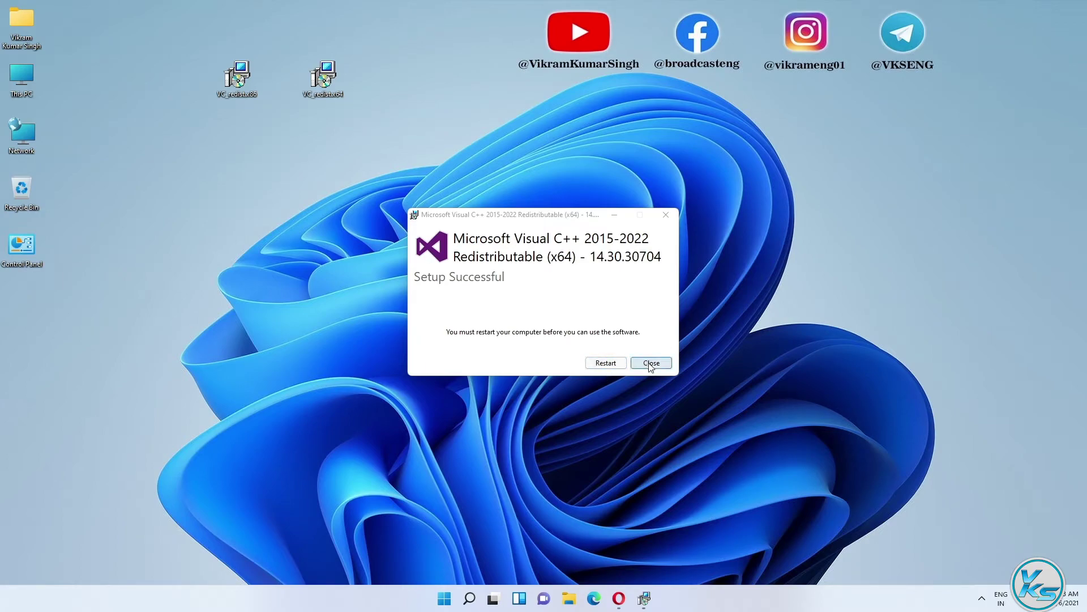
Dismiss the system power options and restart the computer from the completed x64 redistributable setup
right_click(444, 598)
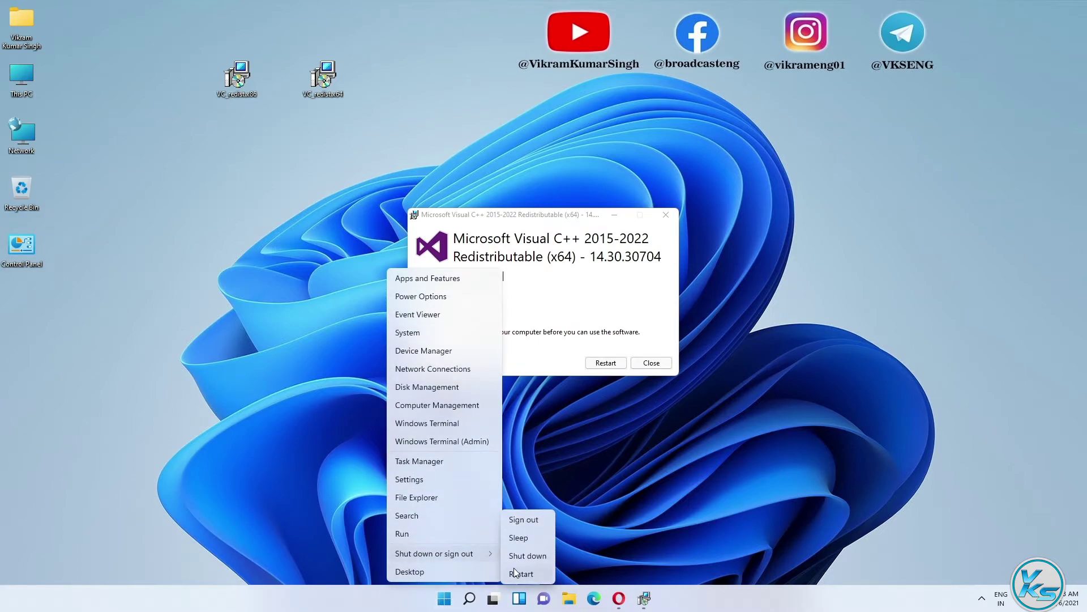
click(658, 312)
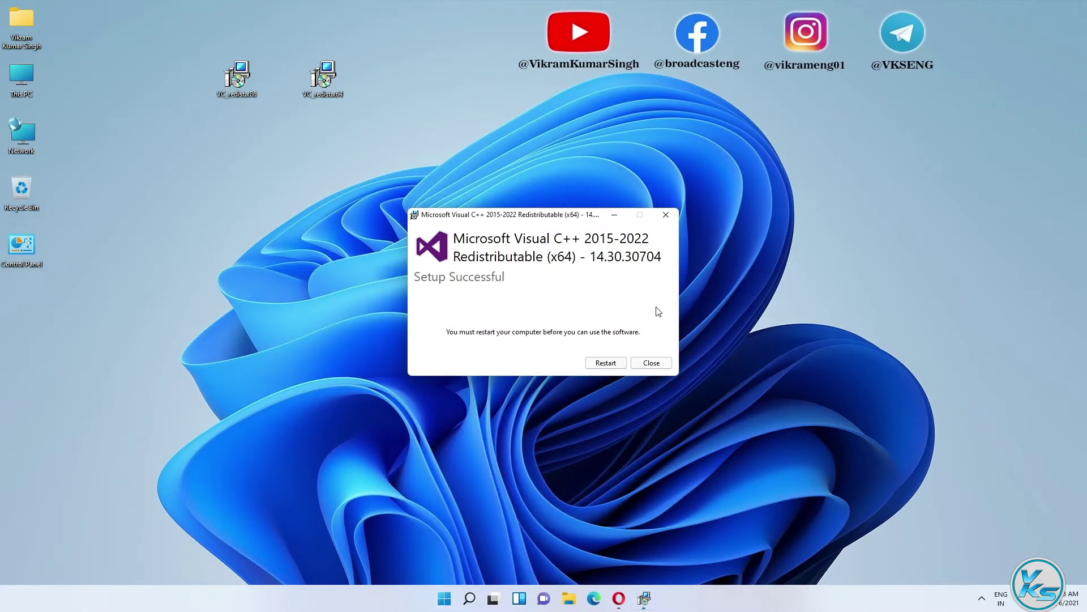
click(605, 364)
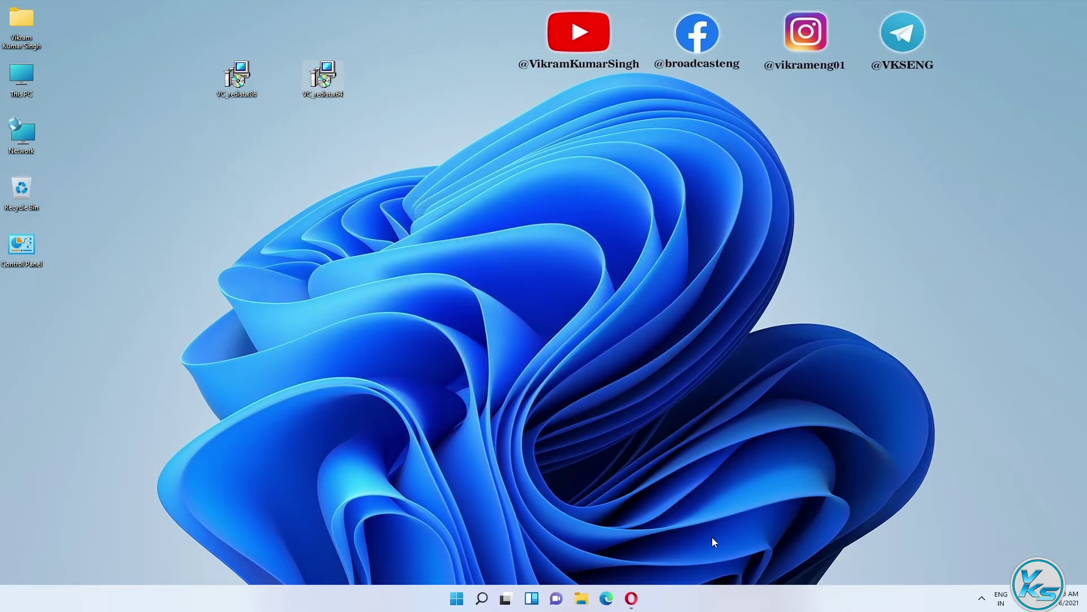